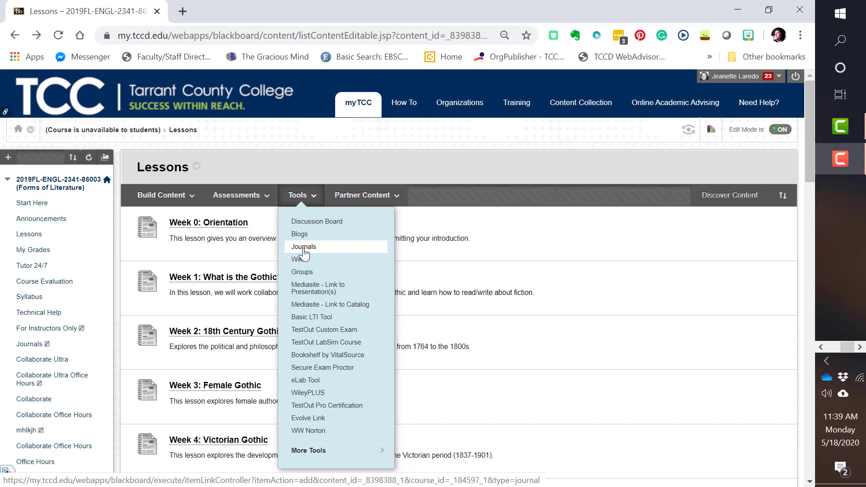
Step: Start a journal link in Lessons, set it to link to a specific journal, and open the form for creating a new journal
click(304, 250)
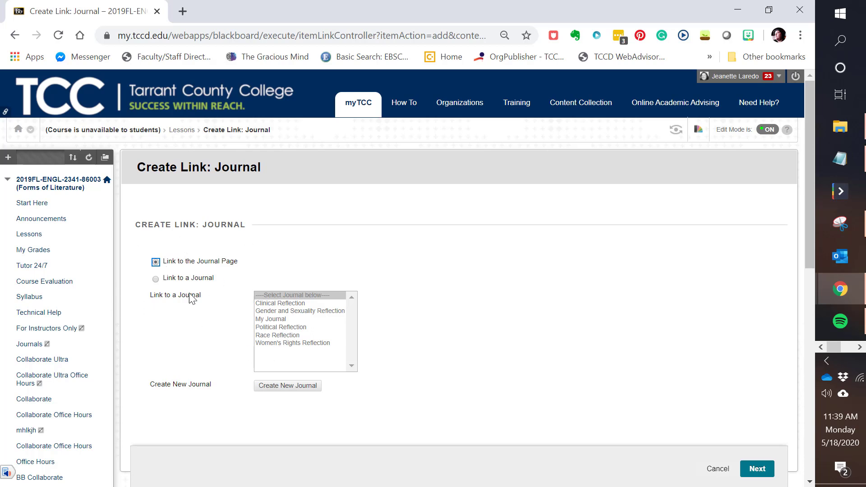
click(153, 264)
click(155, 279)
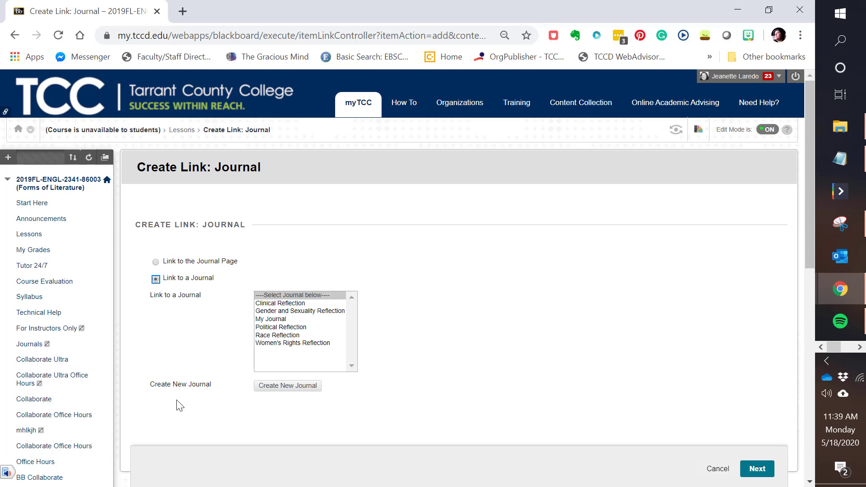
click(293, 387)
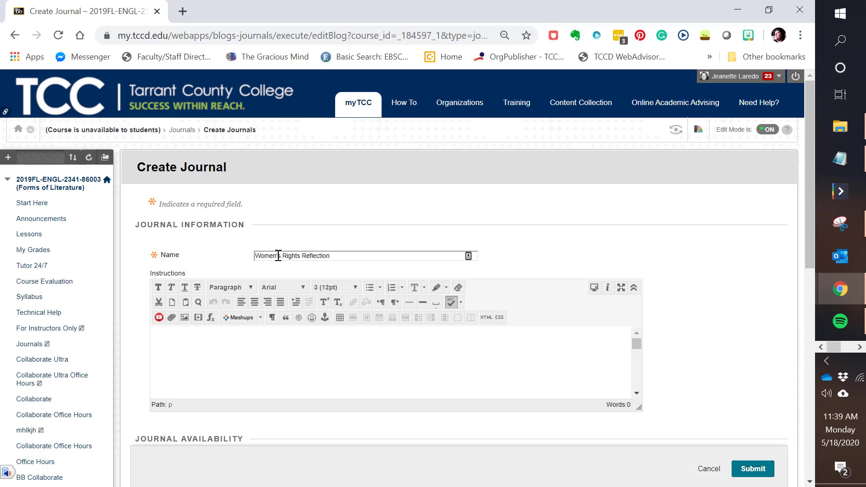
Step: Name the journal Women's Rights Reflection and paste the copied 300-500 word reflection prompt as its instructions
click(176, 341)
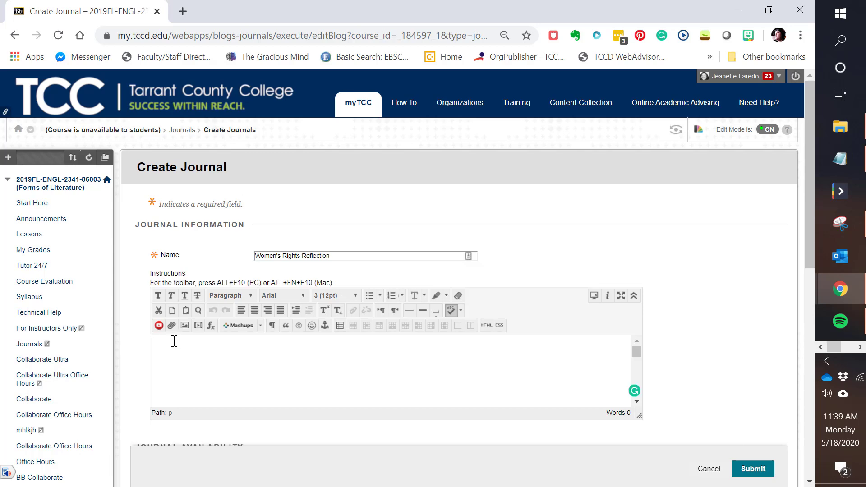
text(As you have learned this week, female authors used the Gothic to express the horrors of the patriarchy and restrictive gender roles. In 300-500 words, reflect on how women's struggle for rights in the 18th century resonates with women's fight for equal treatment today (e.g. the wage gap, domestic violence, #metoo) and how the Gothic works to express these frustrations. Use examples from this week's readings and modern events to support your viewpoint.)
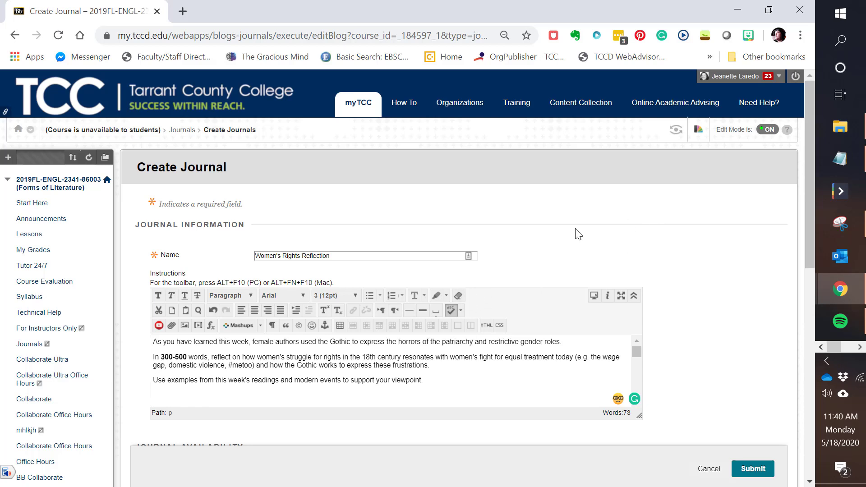
Step: Examine the journal's availability, entry and grade settings, trying the Grade option and reverting to No grading
scroll(493, 270, down, 5)
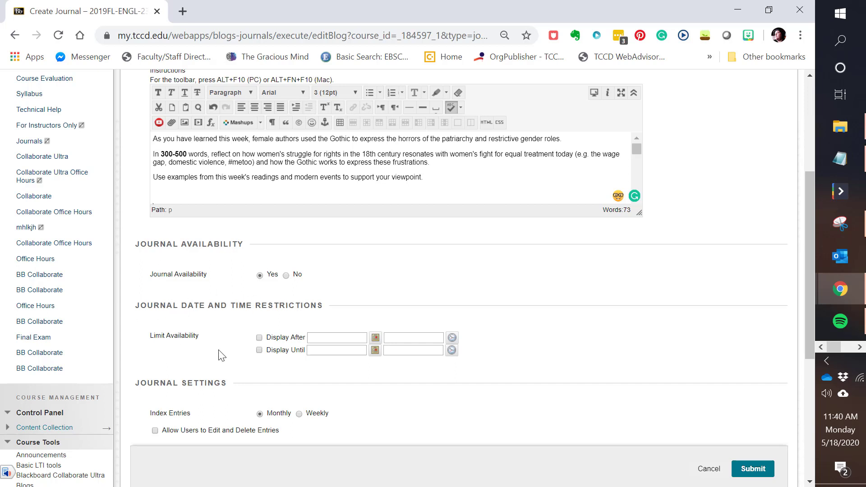
scroll(218, 354, down, 2)
scroll(136, 316, down, 2)
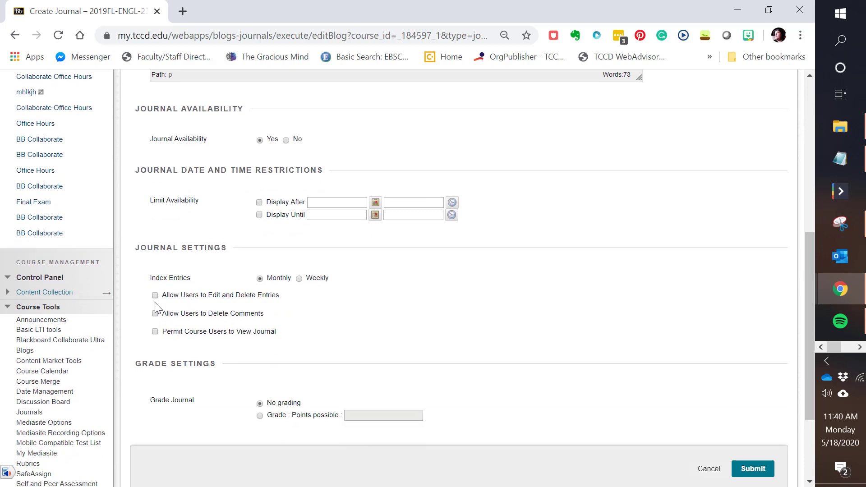
scroll(248, 318, down, 2)
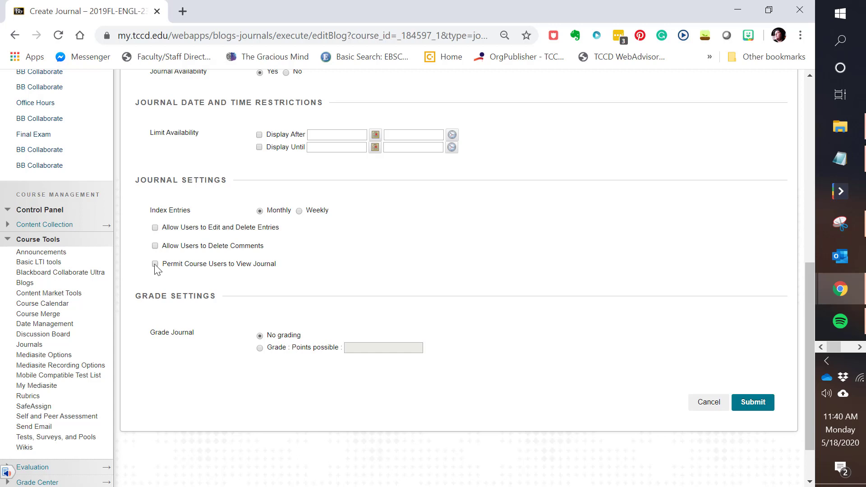
click(261, 349)
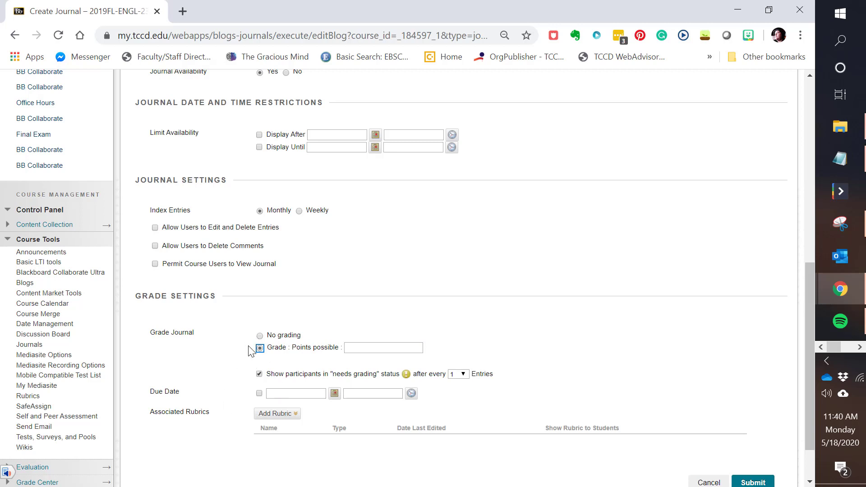
scroll(239, 362, down, 2)
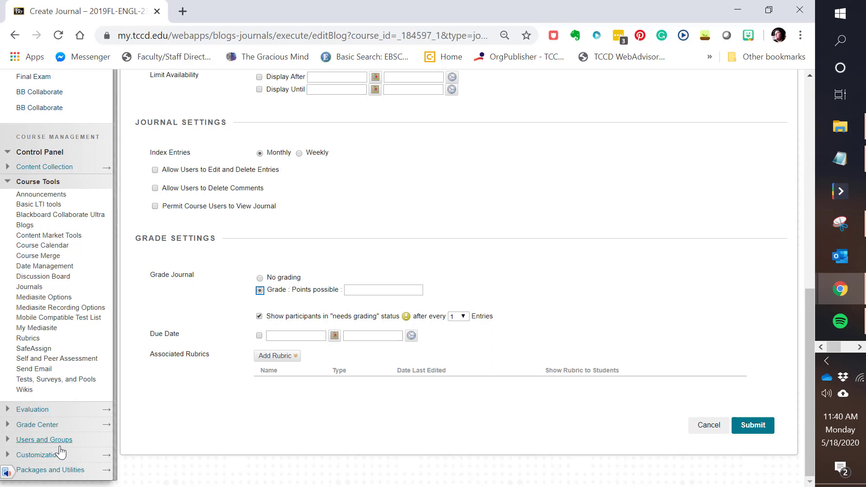
click(8, 425)
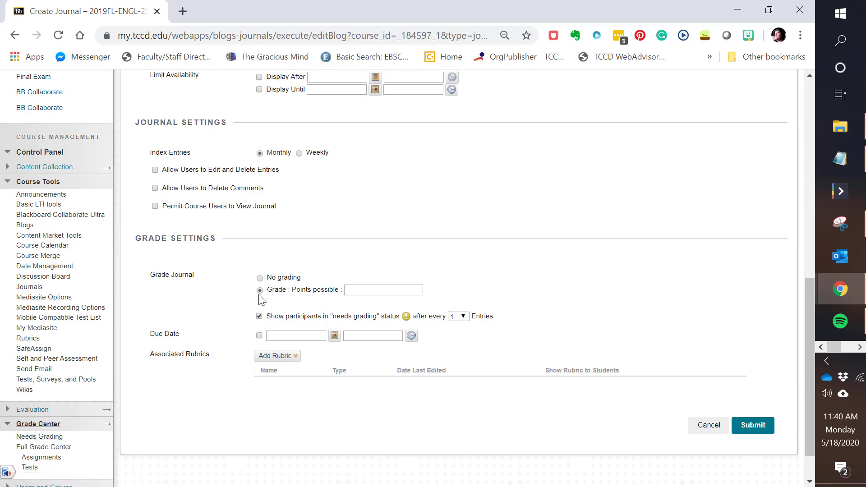
click(261, 279)
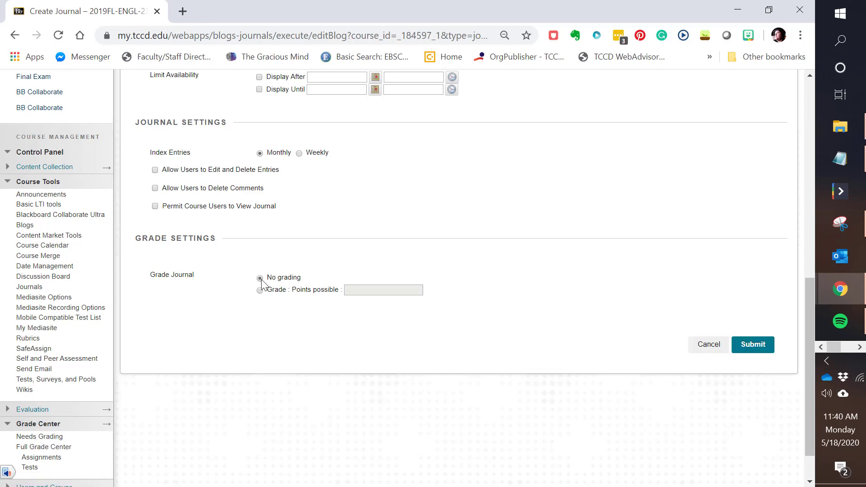
Step: Submit the new journal, select the newly created Women's Rights Reflection as the link target, and continue to the link properties
click(756, 350)
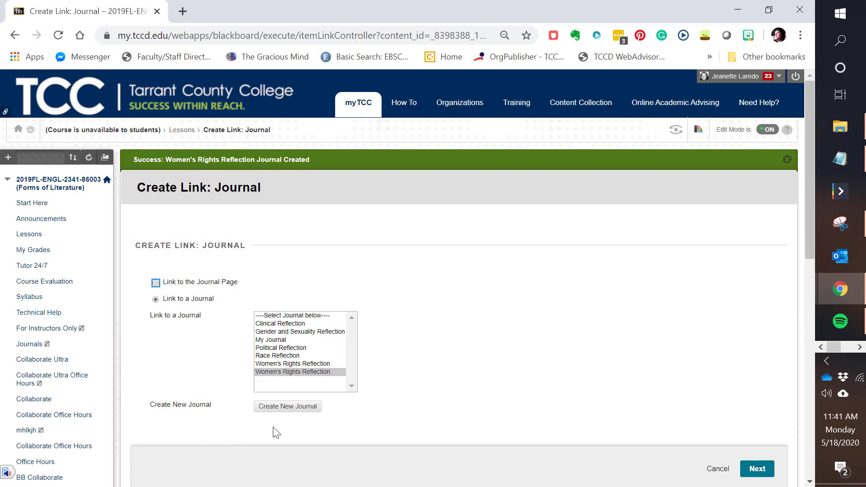
click(293, 373)
click(766, 475)
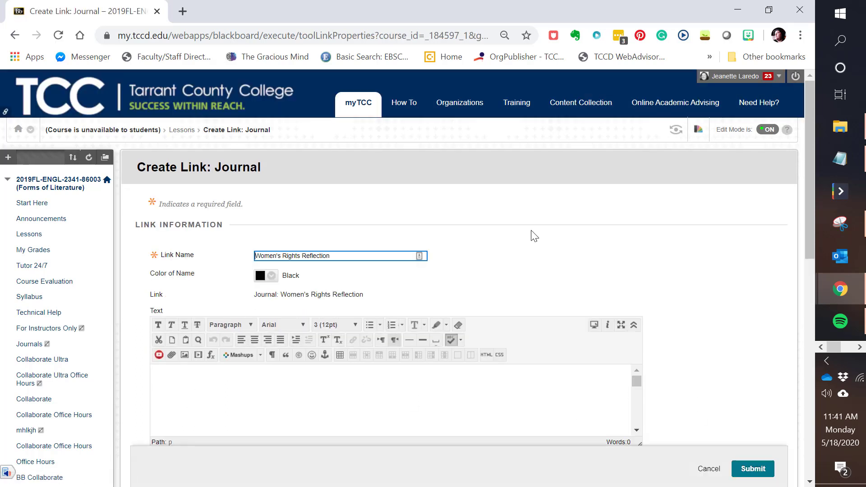
Step: Paste the reflection prompt as the journal link's text and submit the link
scroll(203, 437, down, 1)
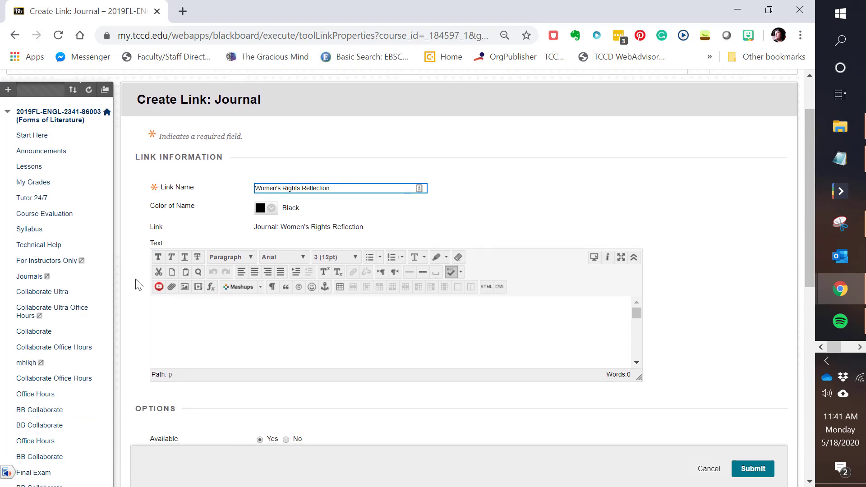
click(216, 312)
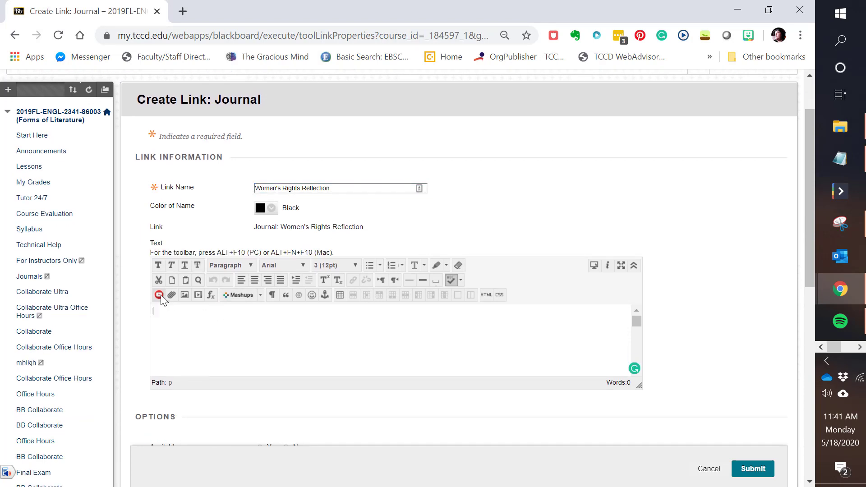
key(ctrl+v)
scroll(406, 356, down, 3)
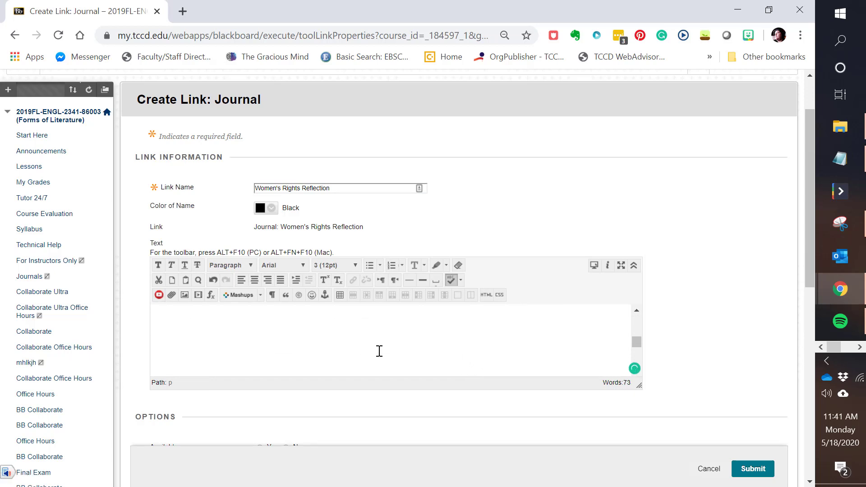
scroll(736, 270, down, 6)
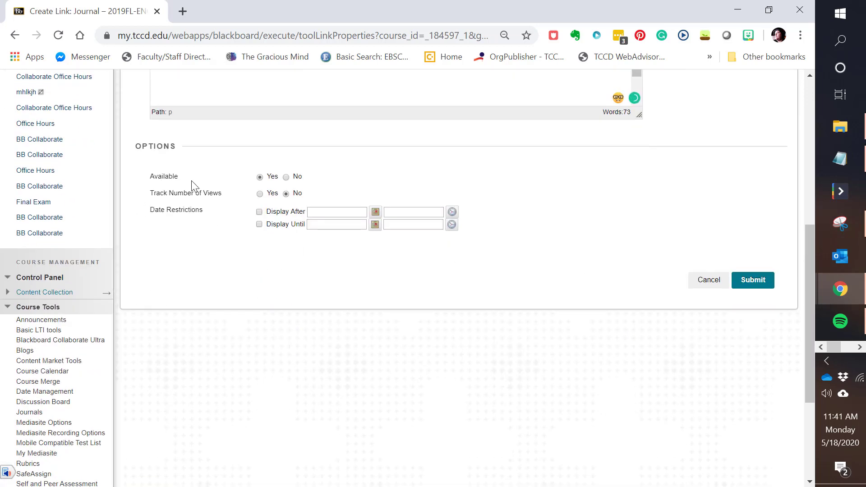
click(765, 282)
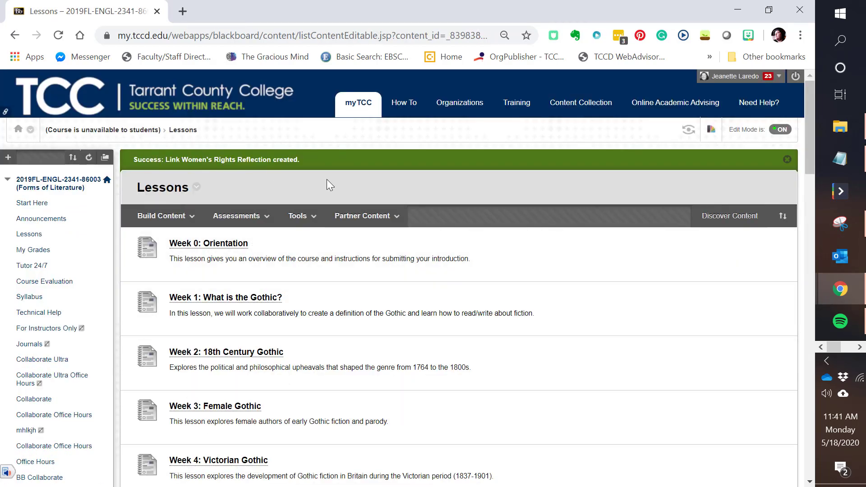
Step: Open the Women's Rights Reflection journal from Lessons and start a journal entry
scroll(459, 315, down, 15)
scroll(457, 328, down, 10)
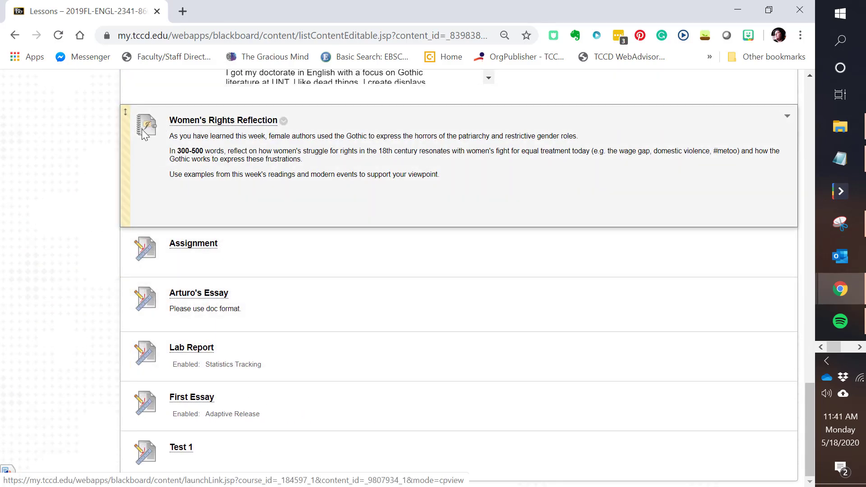
click(207, 125)
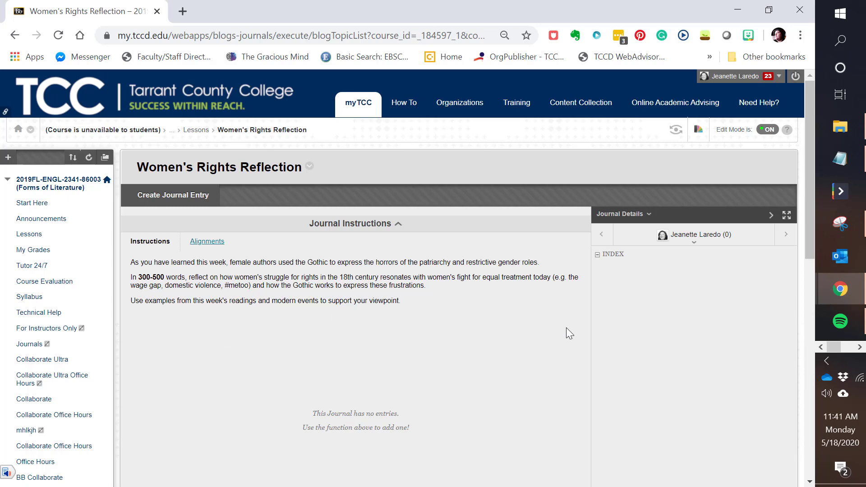
click(175, 200)
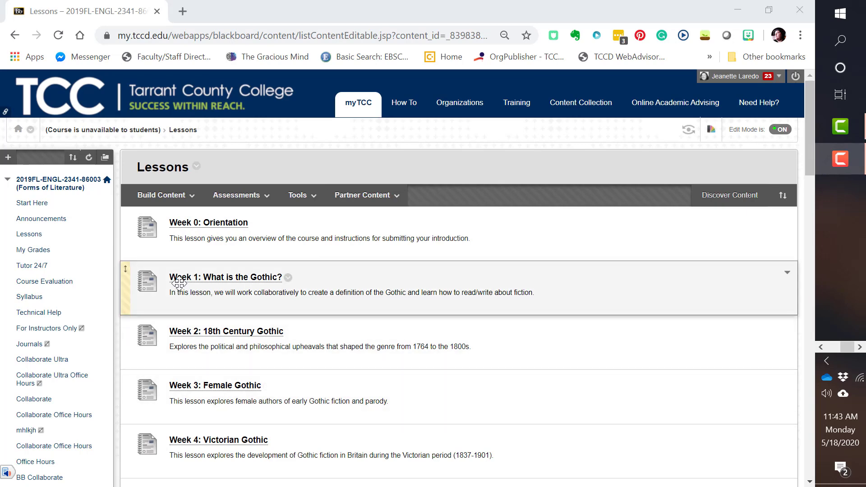
Step: Start a wiki link in Lessons, set it to link to a specific wiki, and open the form for creating a new wiki
click(293, 196)
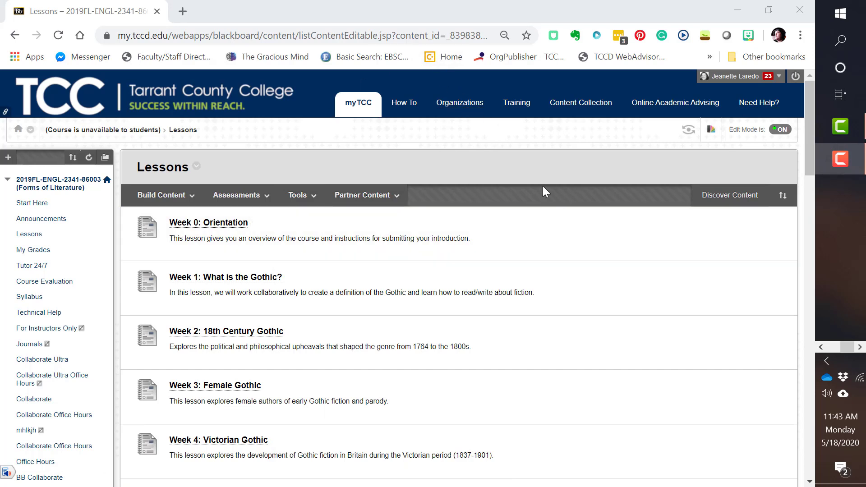
mouse_move(298, 199)
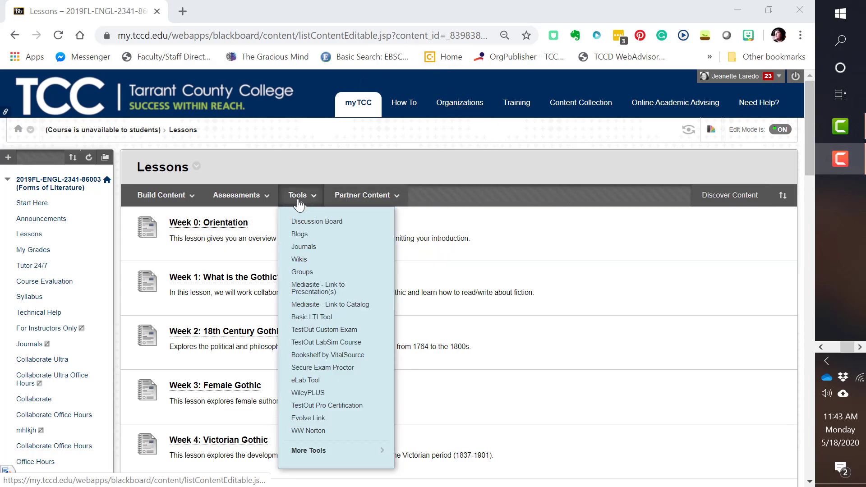
click(301, 259)
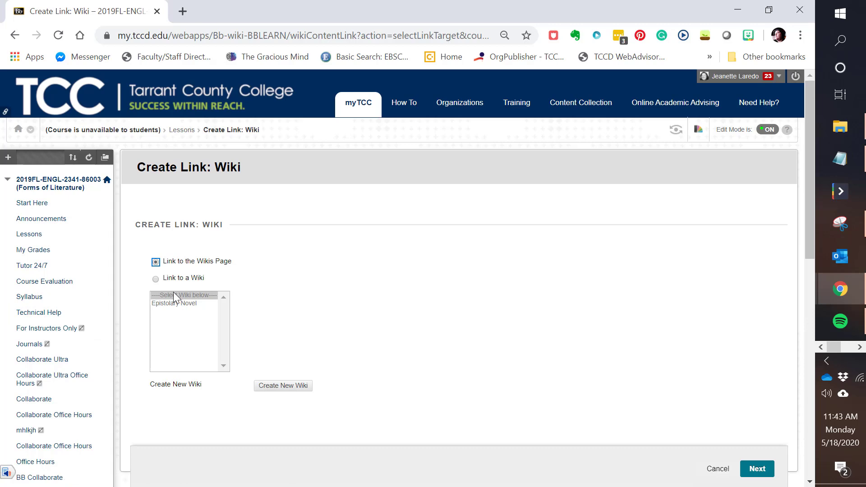
click(155, 280)
scroll(278, 306, down, 2)
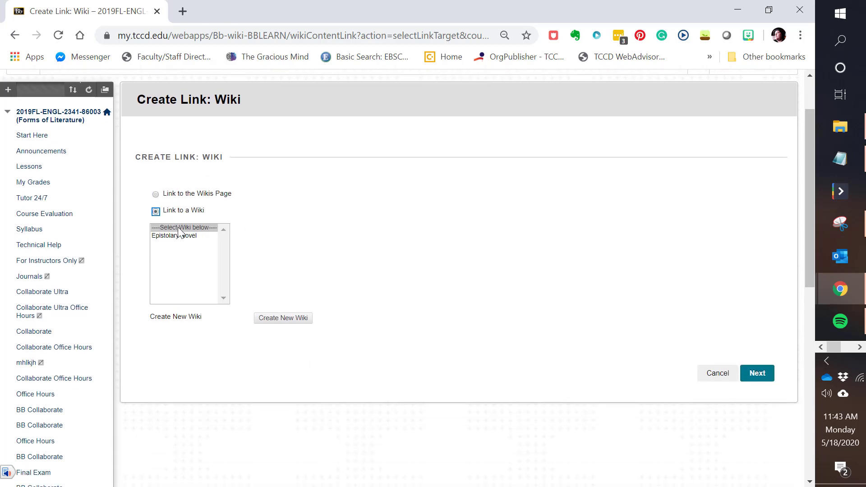
click(283, 318)
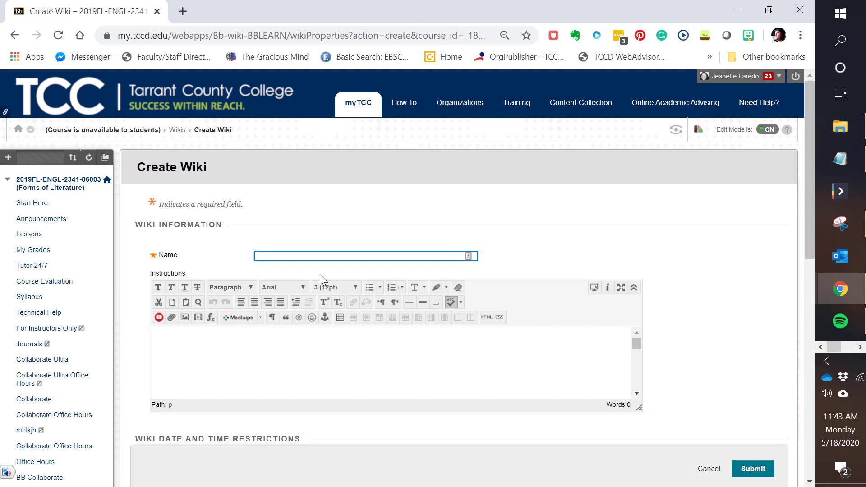
Step: Name the wiki Epistolary Novel and paste the copied assignment text as its instructions
text(Epistolary Novel)
click(227, 341)
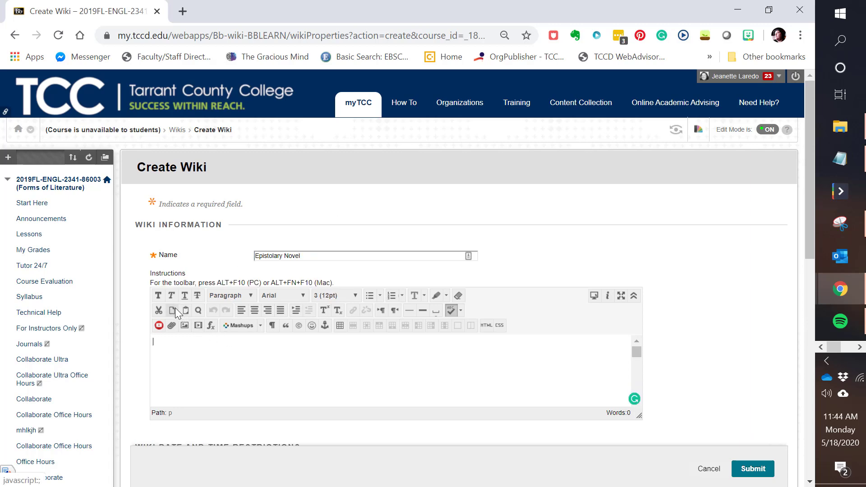
key(ctrl+v)
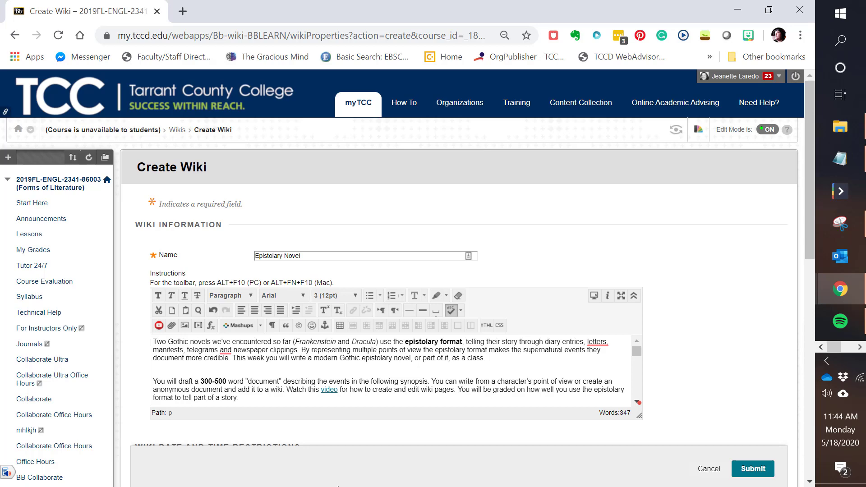
Step: Read through the wiki instructions, including the synopsis, the character list and the potential documents
scroll(467, 351, down, 3)
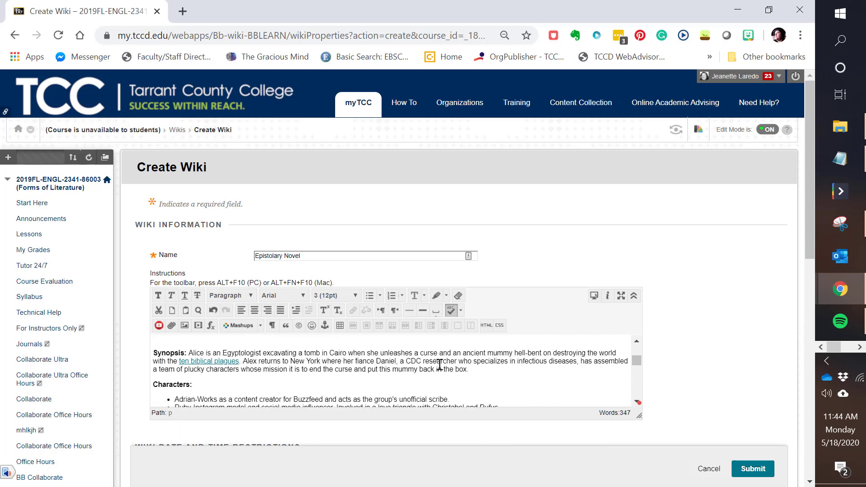
scroll(442, 361, up, 3)
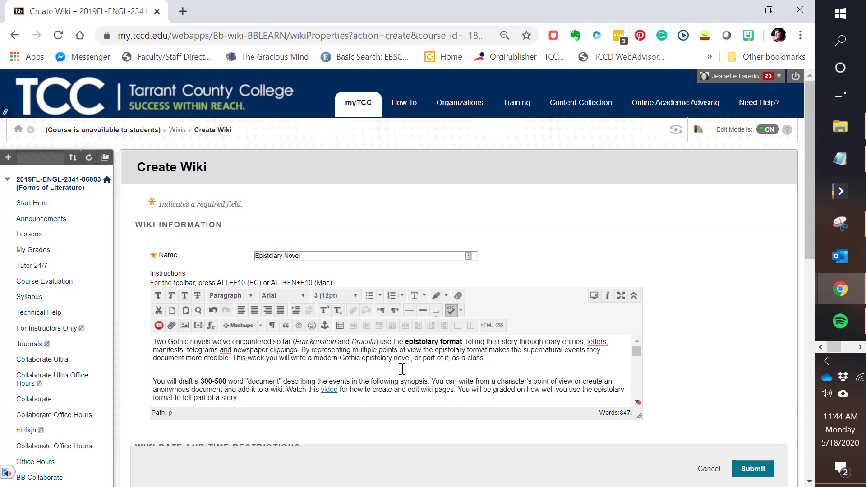
scroll(403, 370, down, 3)
scroll(324, 374, down, 3)
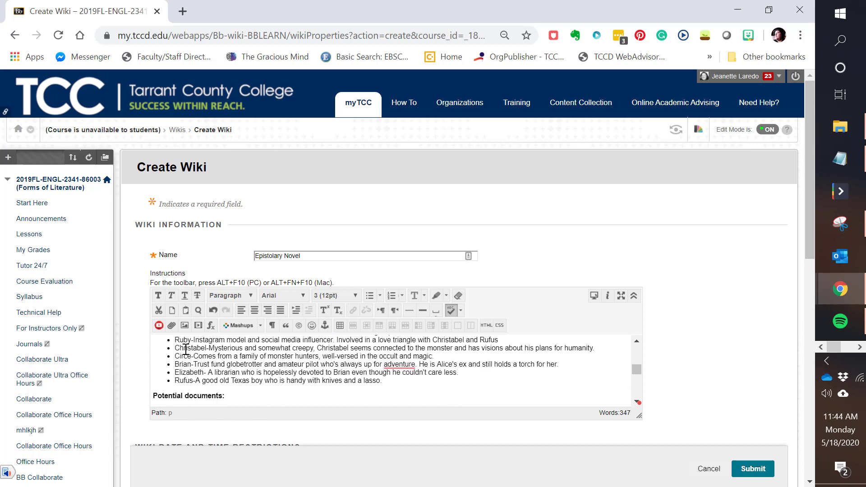
scroll(191, 381, down, 3)
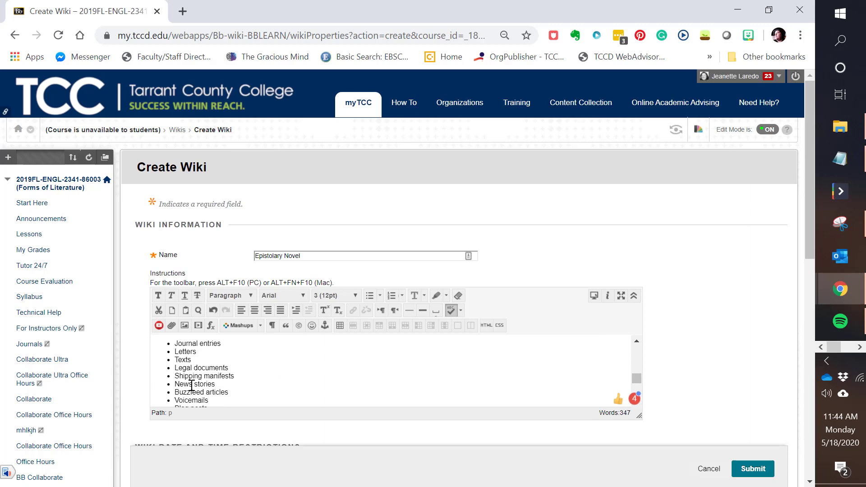
scroll(192, 388, up, 3)
scroll(192, 390, down, 6)
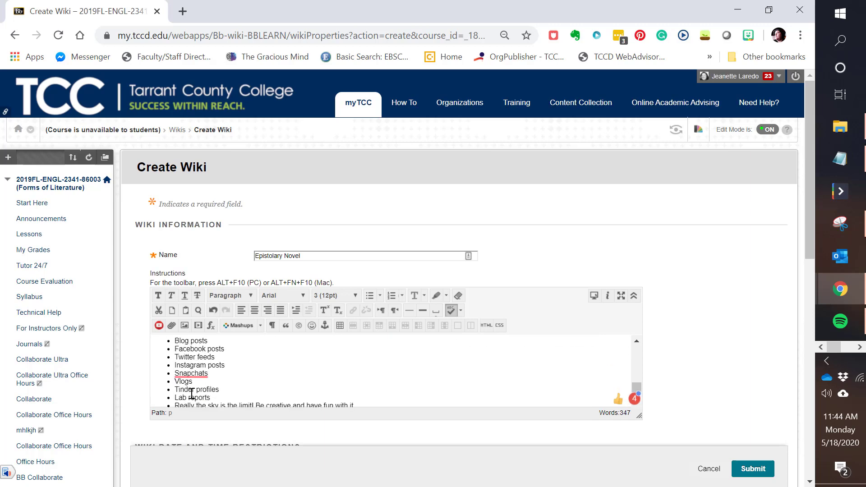
scroll(188, 379, down, 2)
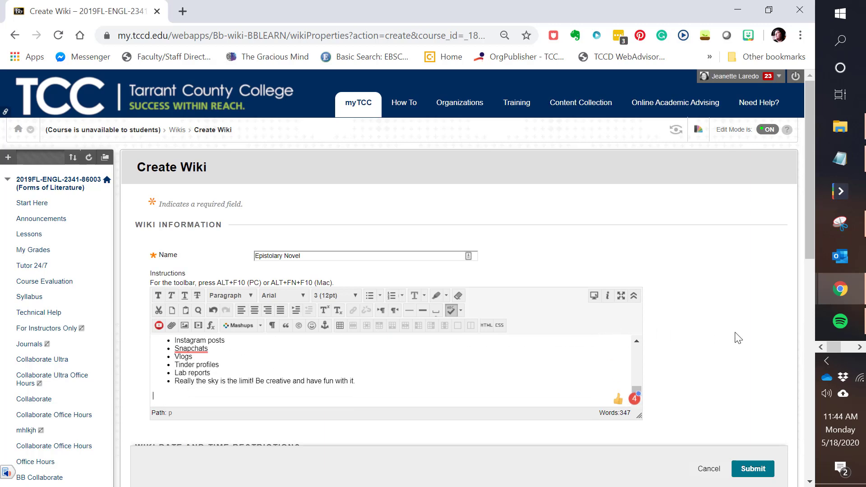
Step: Set the Epistolary Novel wiki to no grading and submit it to create the wiki
scroll(734, 337, down, 3)
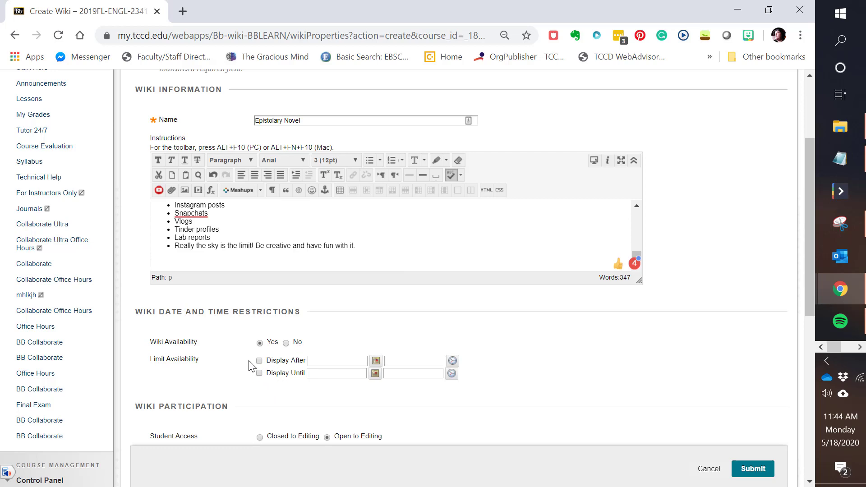
scroll(288, 397, down, 3)
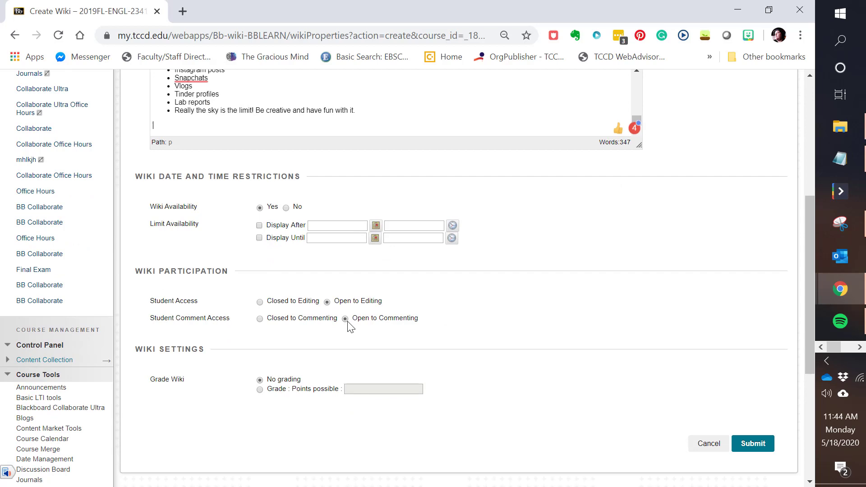
click(261, 390)
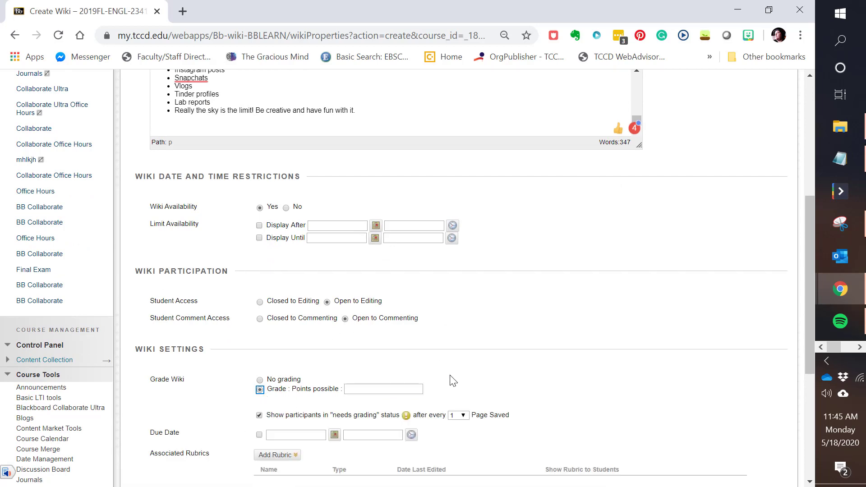
scroll(450, 381, down, 3)
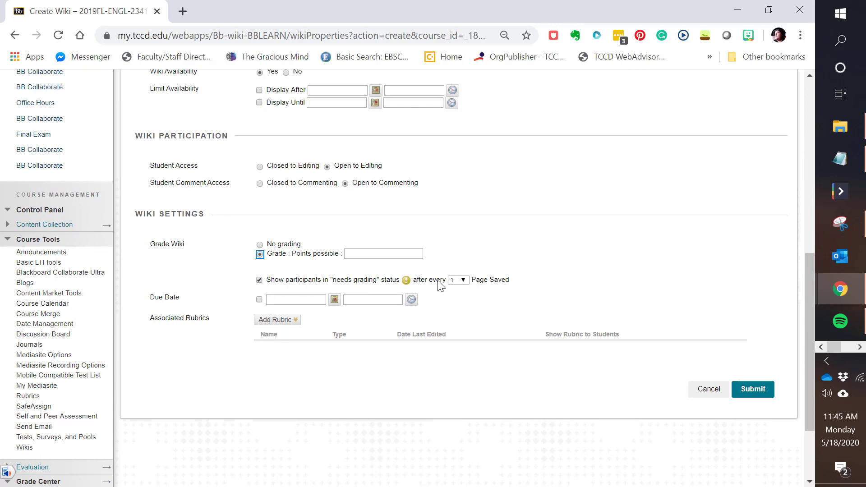
click(260, 245)
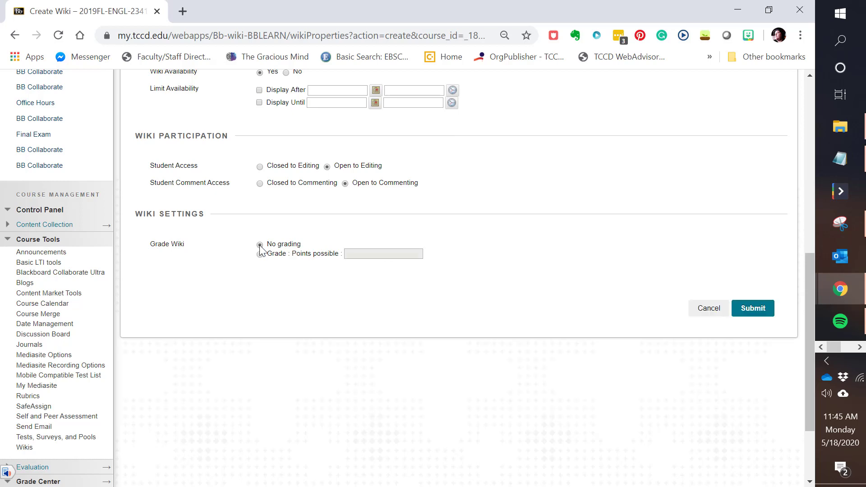
click(753, 308)
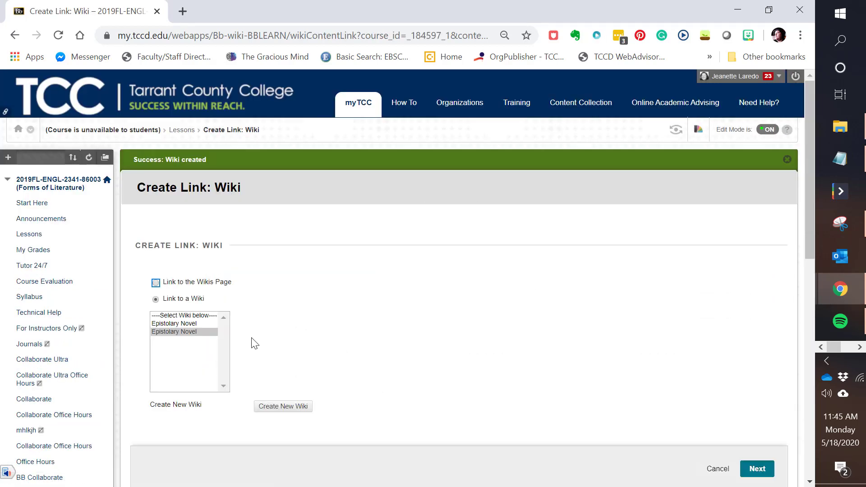
Step: Link the second Epistolary Novel wiki in the list to Lessons, using its name and instructions for the link, and submit
click(166, 334)
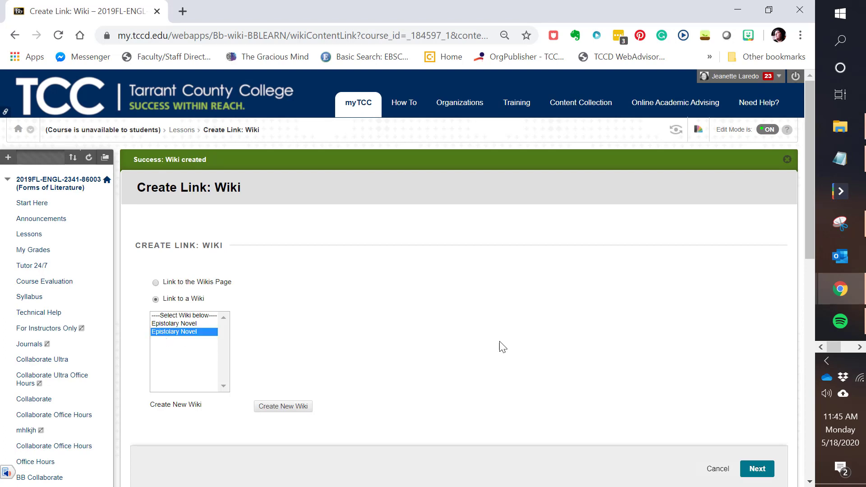
click(763, 469)
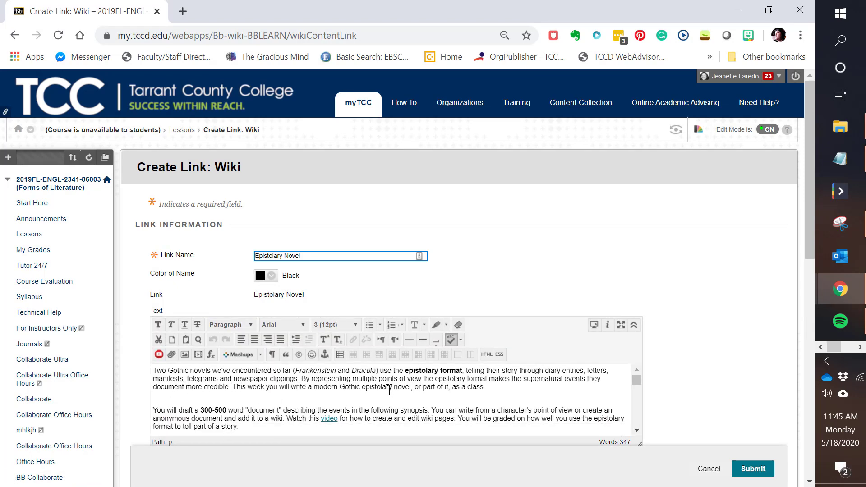
scroll(600, 271, down, 5)
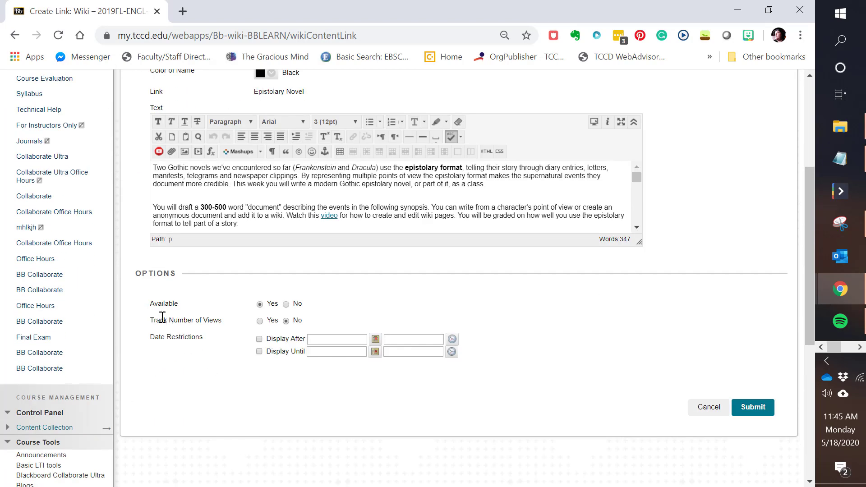
click(756, 407)
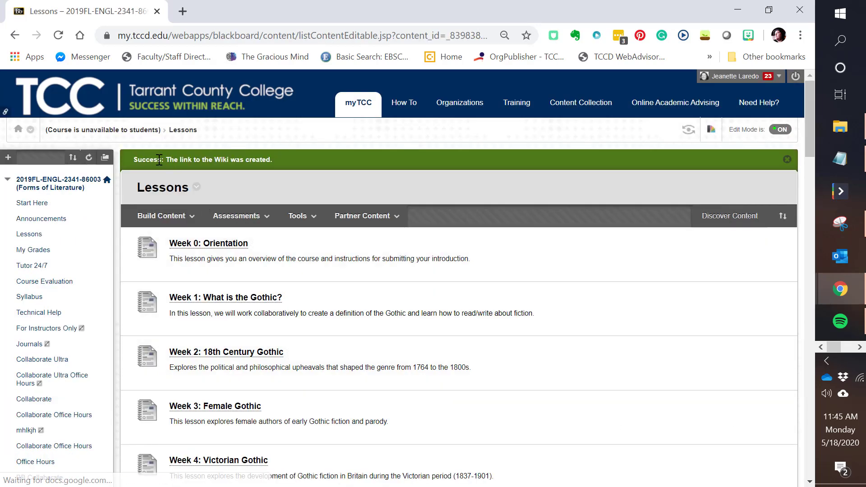
Step: Review the Epistolary Novel item in Lessons and open the Epistolary Novel wiki from the course's Wikis tool
scroll(336, 382, down, 20)
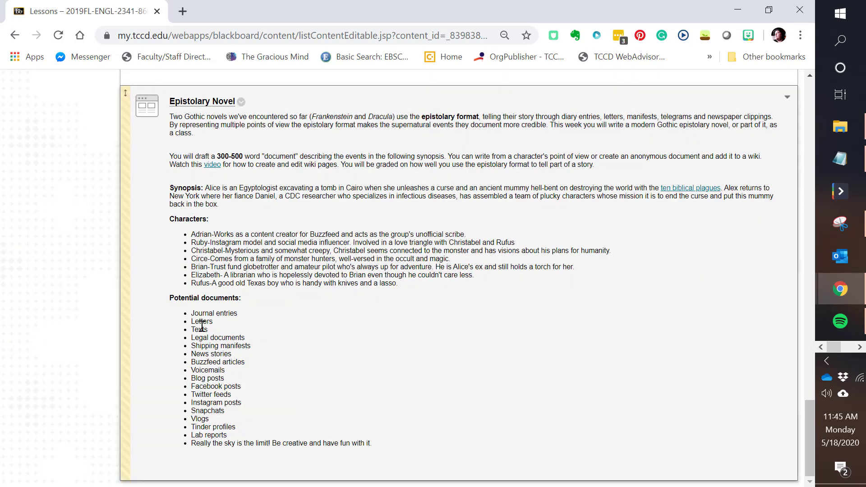
scroll(237, 381, up, 1)
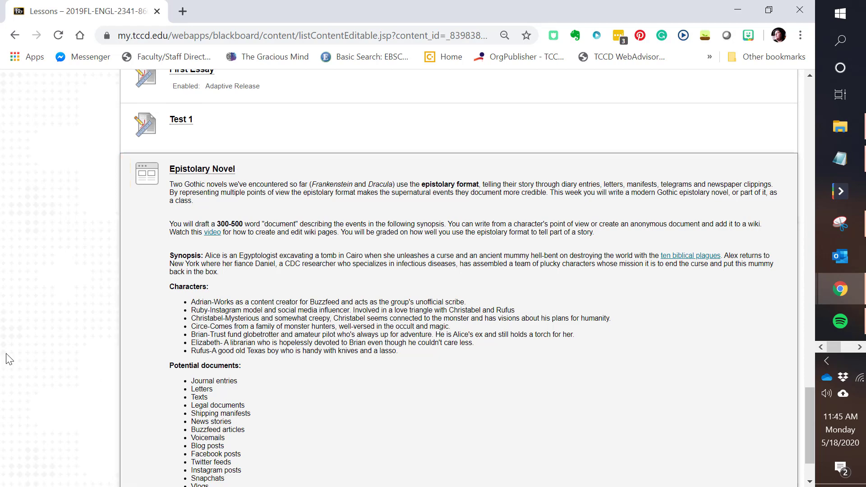
scroll(50, 338, up, 20)
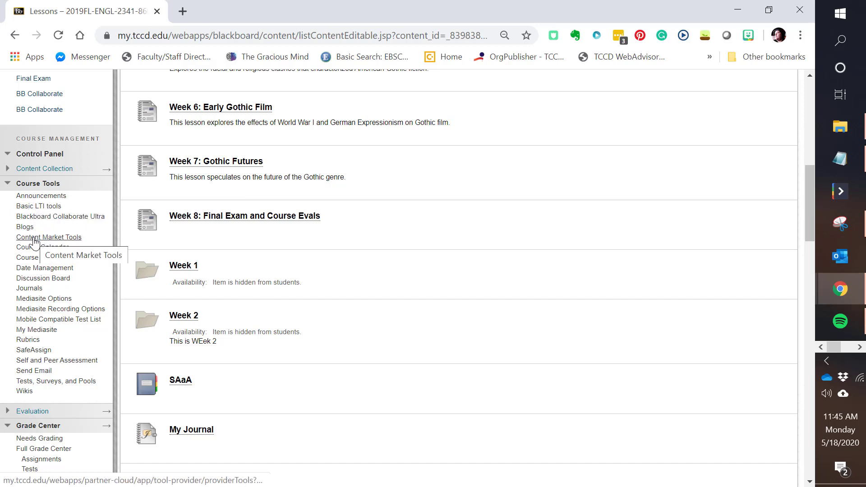
click(25, 391)
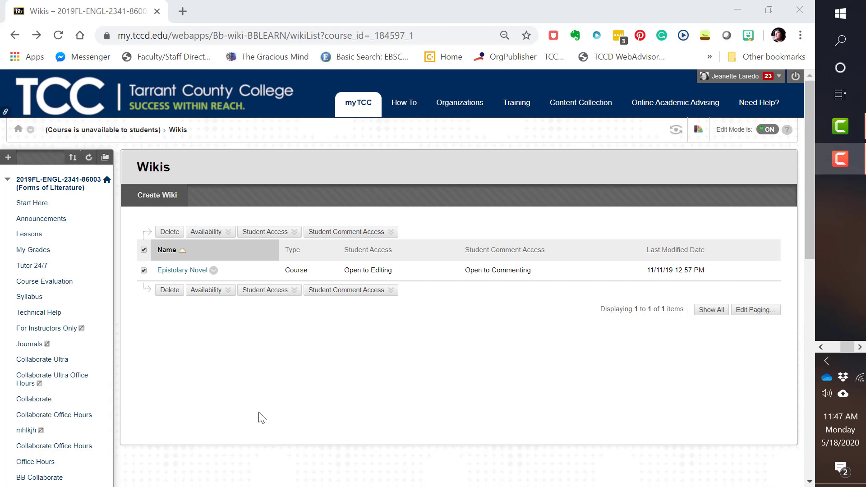
click(192, 273)
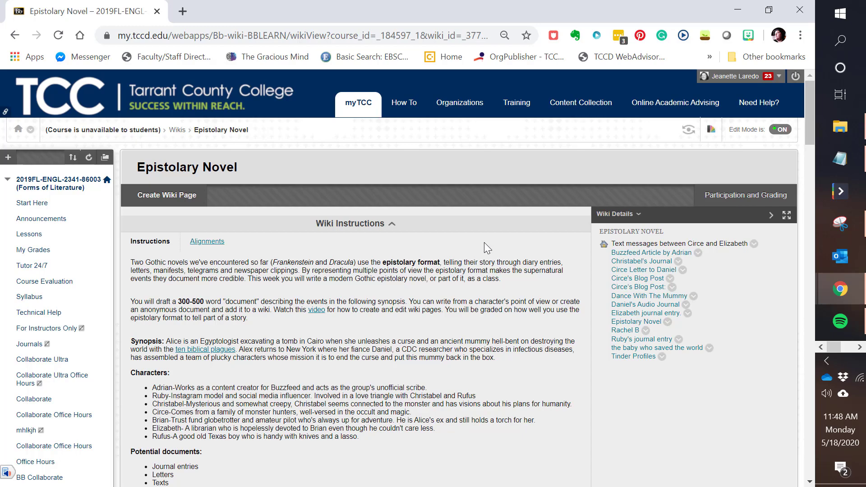
Step: Open the wiki's participation and grading summary and examine each student's words modified and page saves
click(732, 199)
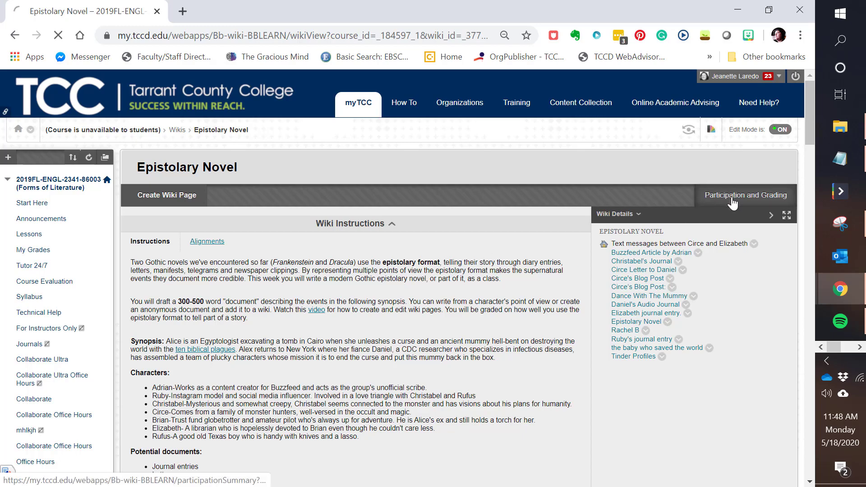
scroll(341, 249, down, 8)
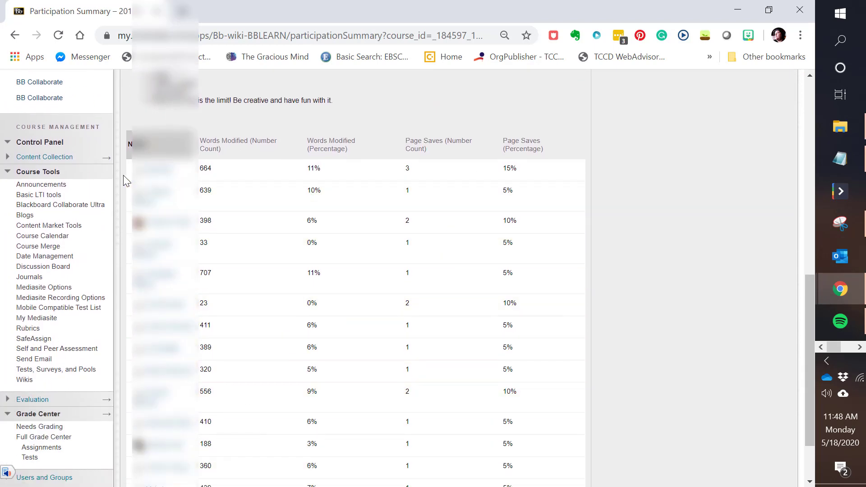
scroll(205, 463, down, 3)
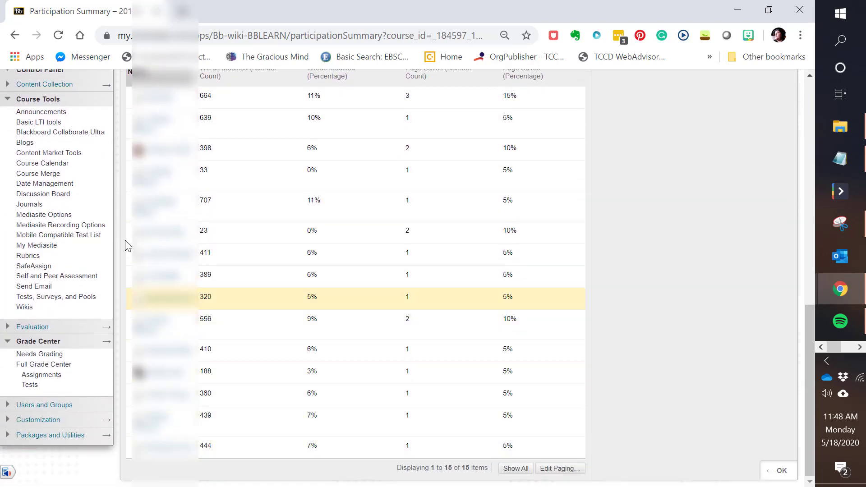
scroll(203, 271, up, 3)
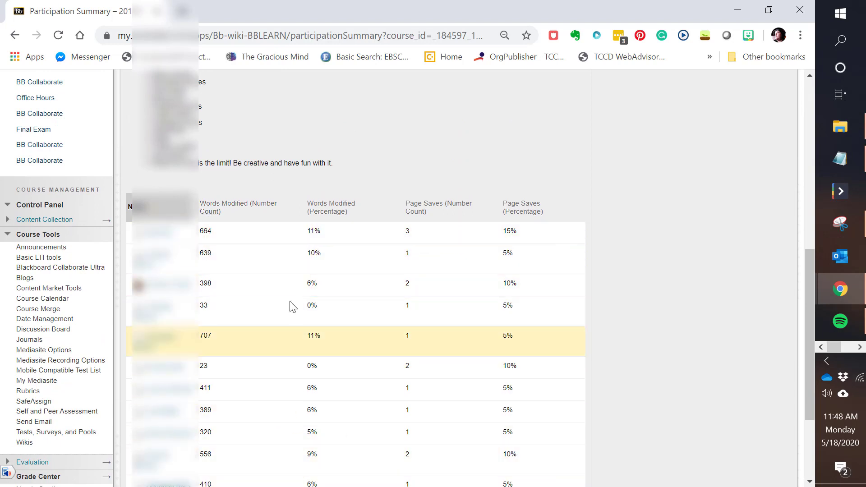
scroll(221, 323, down, 1)
scroll(220, 328, down, 3)
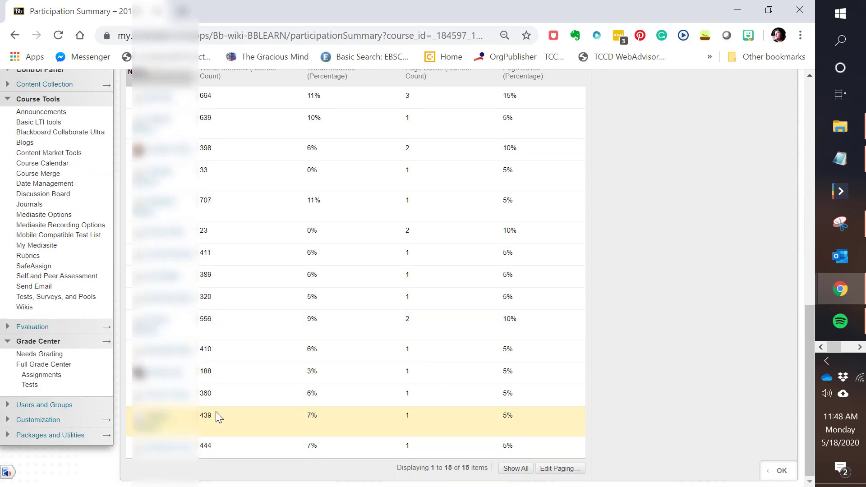
scroll(205, 370, up, 3)
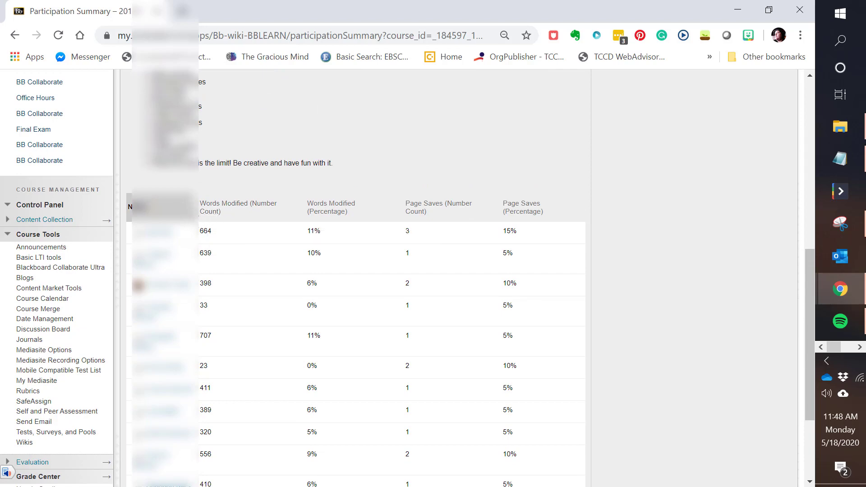
Step: Open the first student's contribution, review the page versions and words modified, and activate the feedback to learner field
click(162, 236)
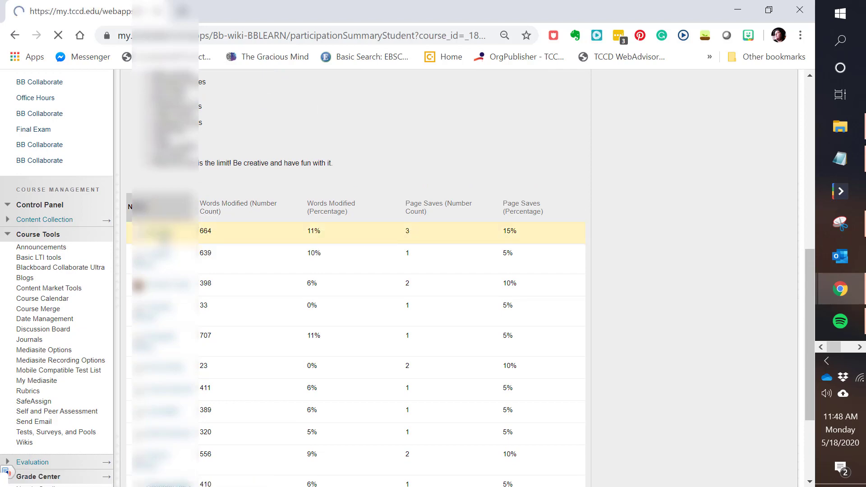
scroll(427, 304, down, 10)
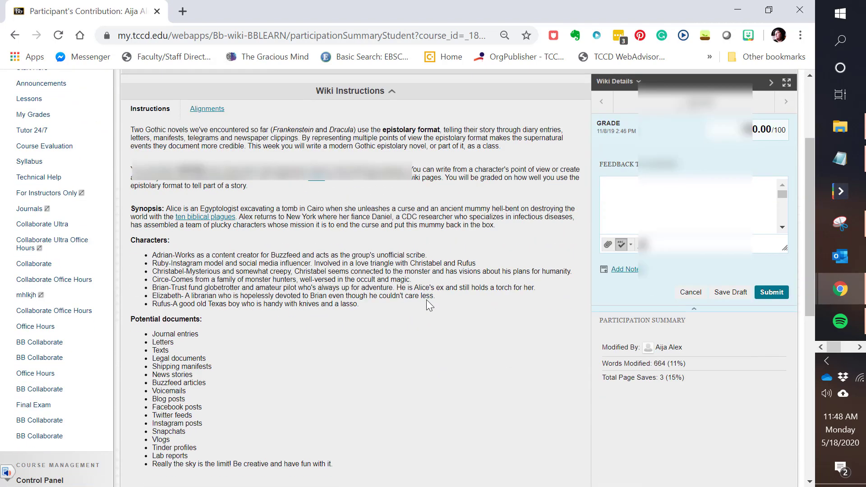
scroll(279, 207, down, 3)
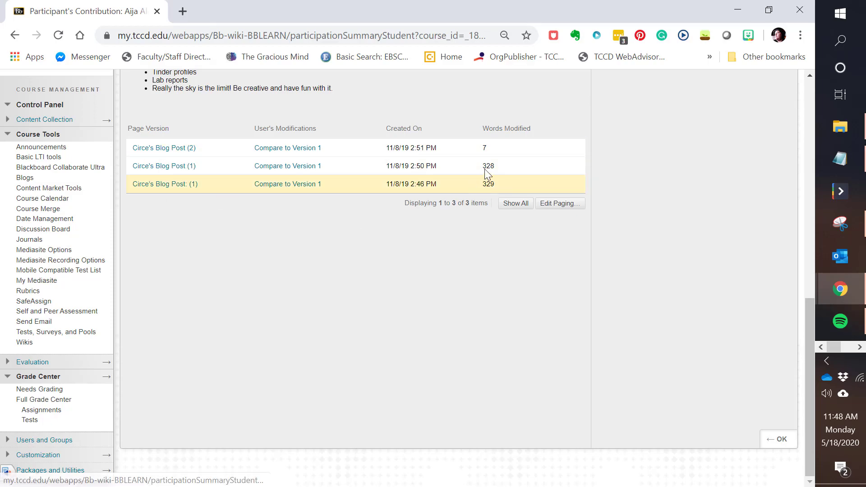
scroll(485, 169, up, 10)
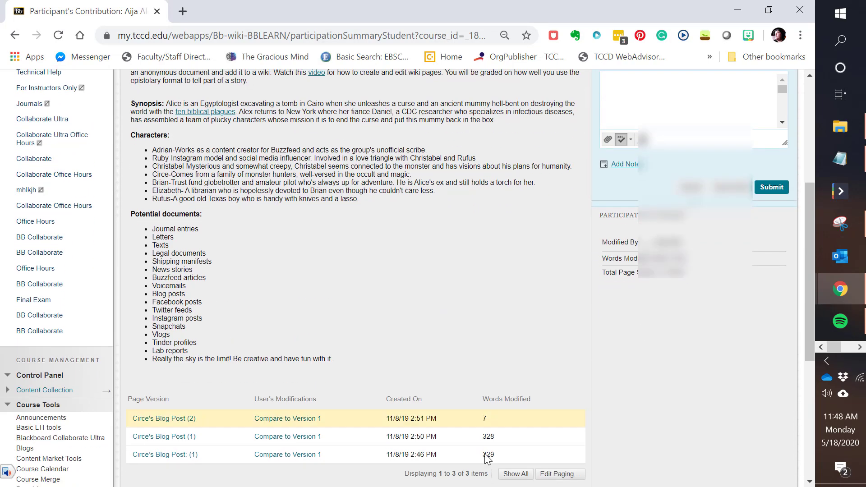
scroll(643, 291, up, 2)
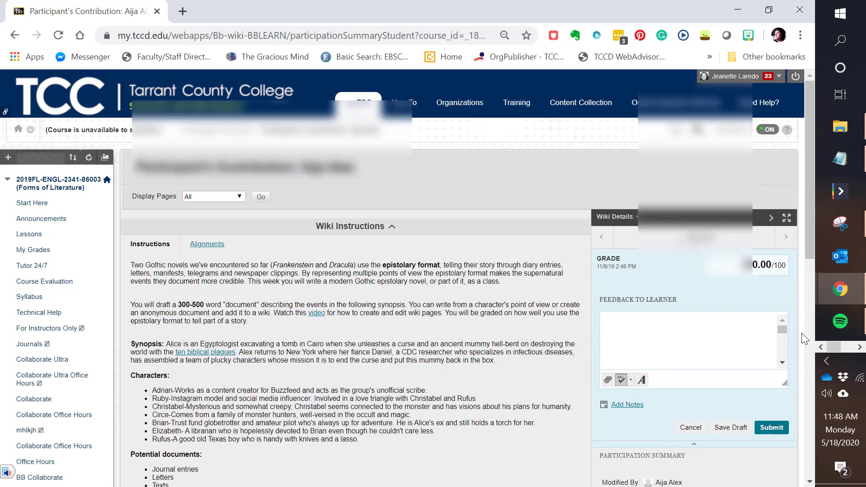
click(662, 344)
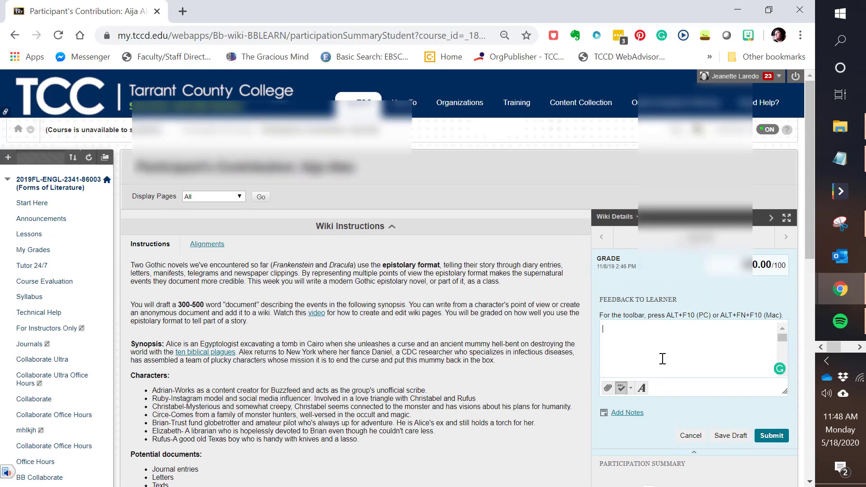